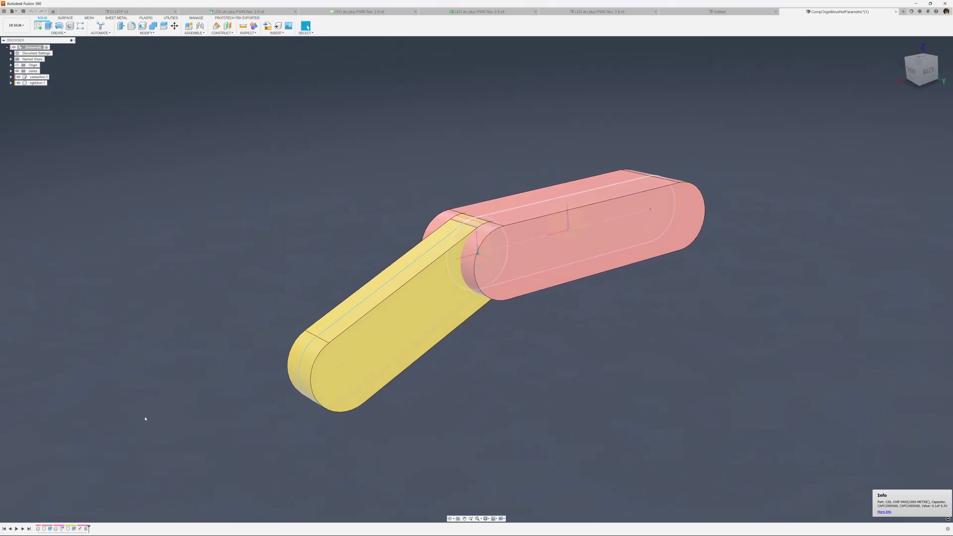
Delete centerArm's grounding, the joint between the two arms and the captured position from the design history
{"action": "left_click", "coordinate": [80, 529]}
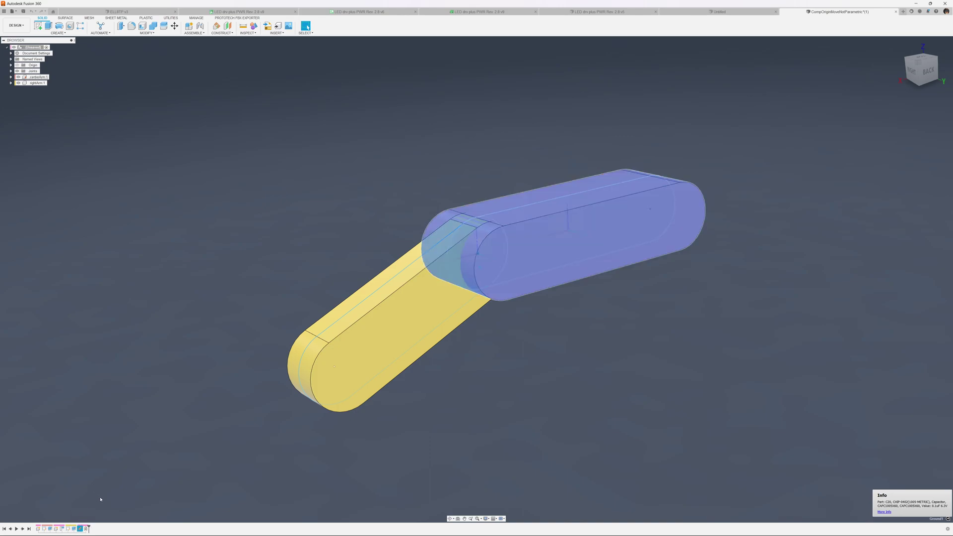
{"action": "right_click", "coordinate": [86, 529]}
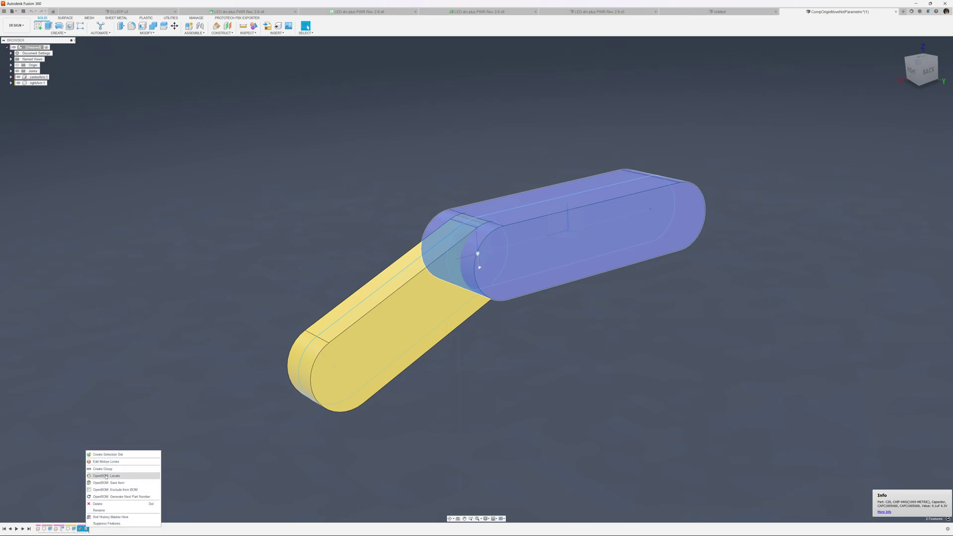
{"action": "left_click", "coordinate": [99, 504]}
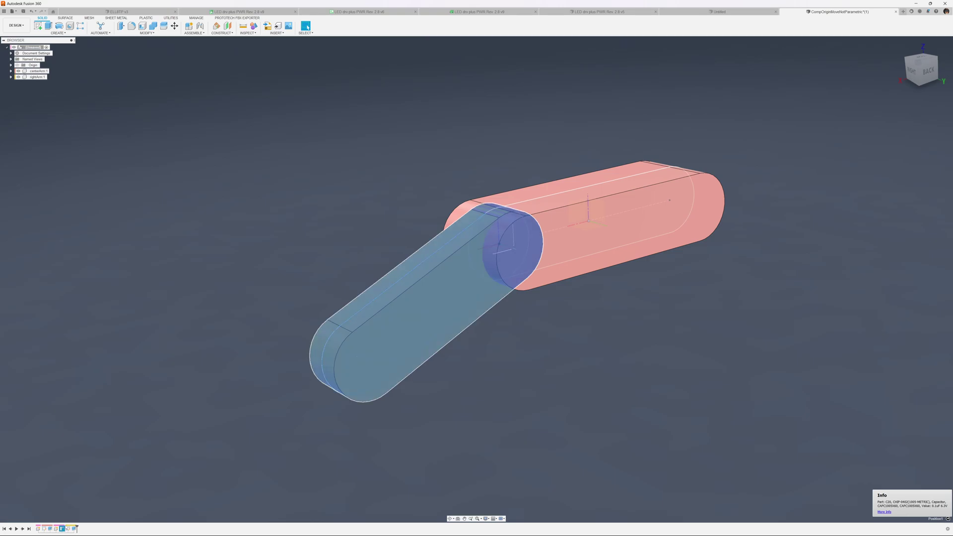
{"action": "right_click", "coordinate": [77, 528]}
{"action": "left_click", "coordinate": [77, 492]}
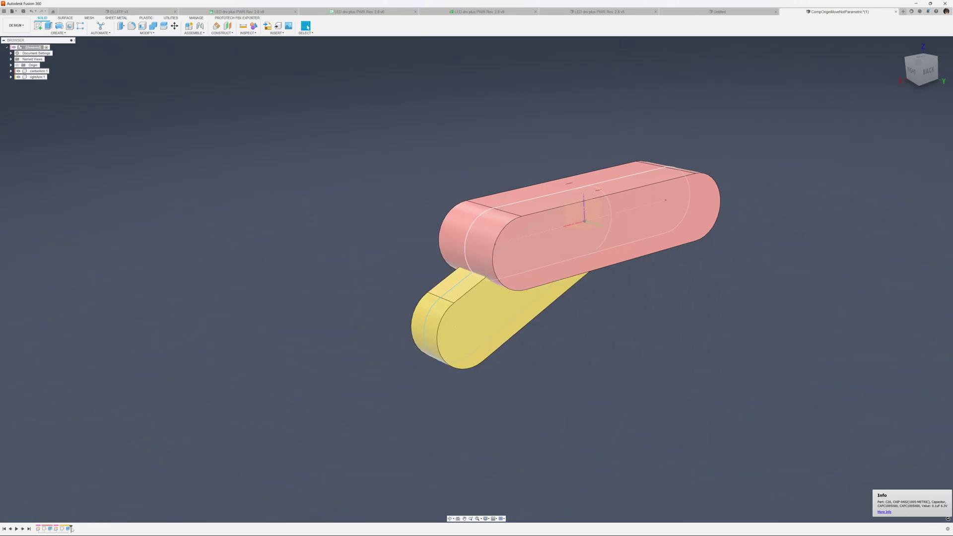
Roll the design history back to just after the creation of centerArm and show the component's contents
{"action": "left_click_drag", "start_coordinate": [70, 527], "coordinate": [40, 528]}
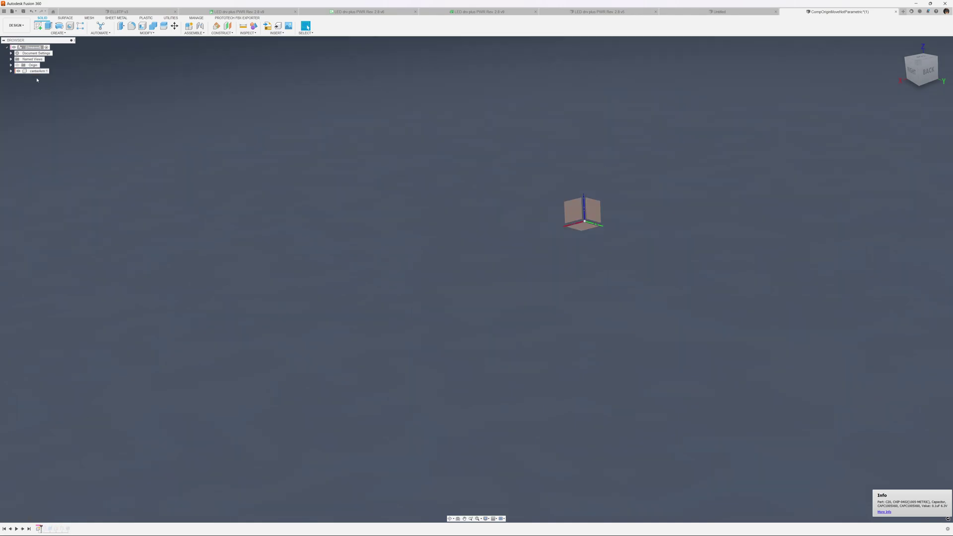
{"action": "right_click", "coordinate": [39, 71]}
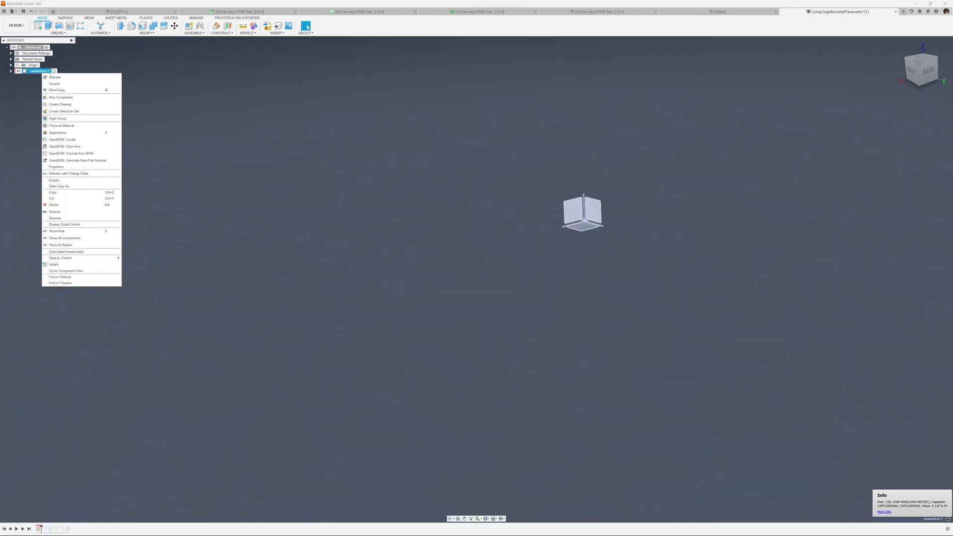
{"action": "left_click", "coordinate": [79, 84]}
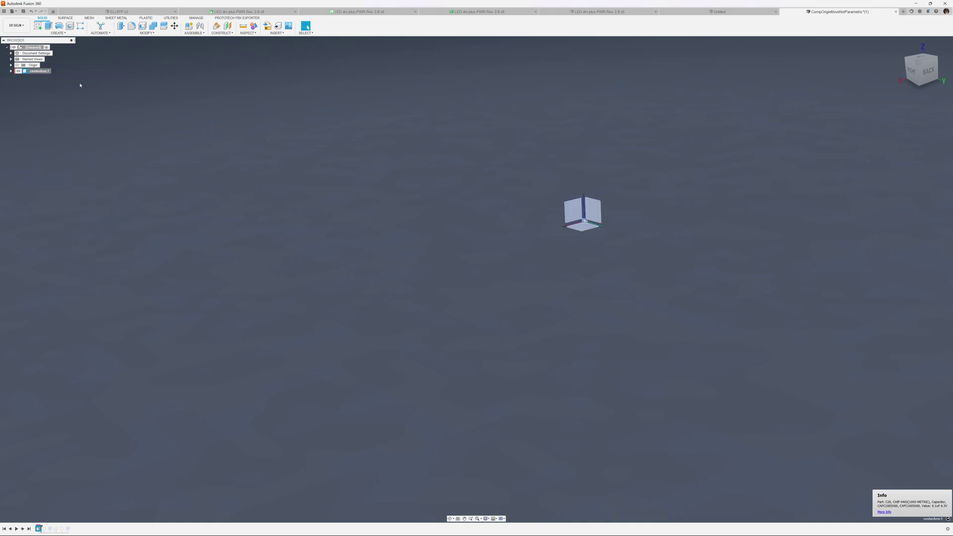
{"action": "left_click", "coordinate": [10, 72]}
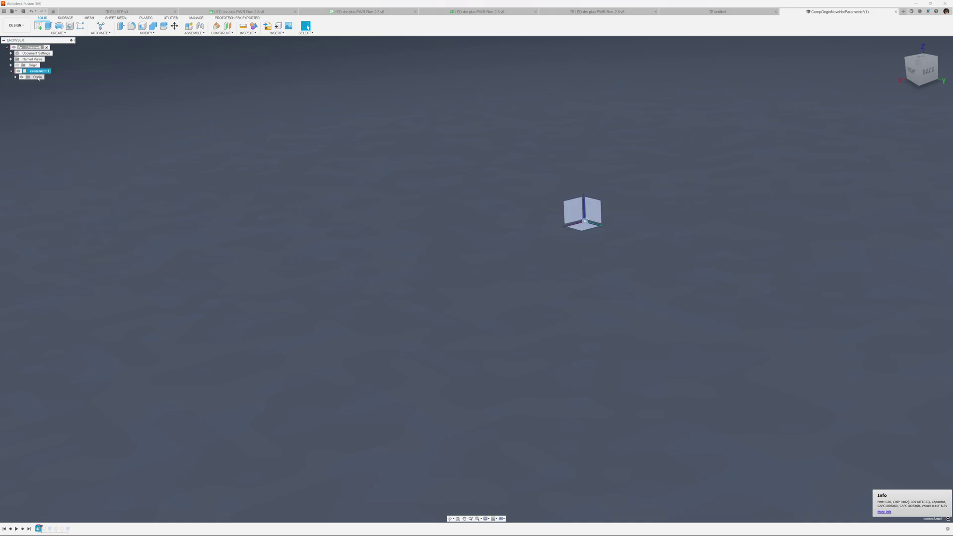
Create a rigid as-built joint between the top-level assembly and the centerArm component
{"action": "left_click", "coordinate": [202, 34]}
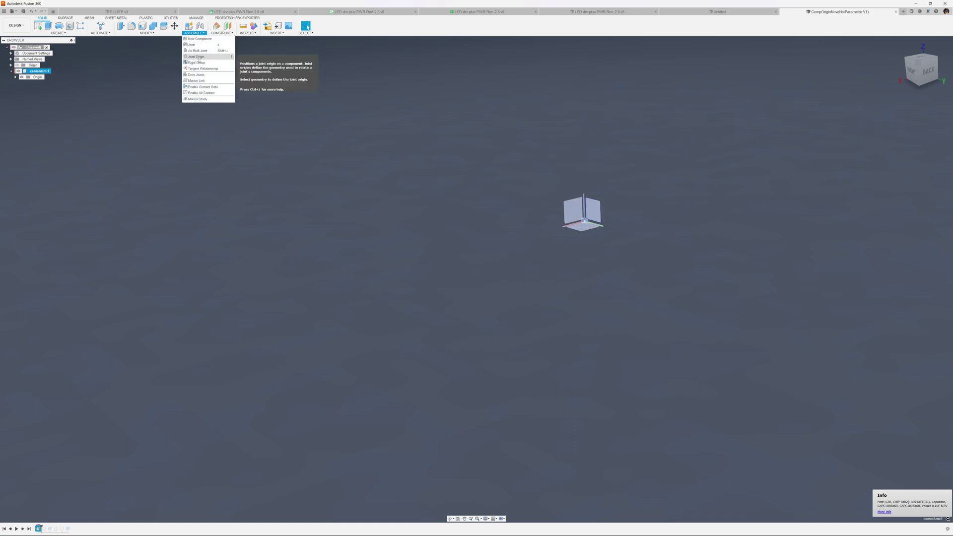
{"action": "left_click", "coordinate": [198, 50]}
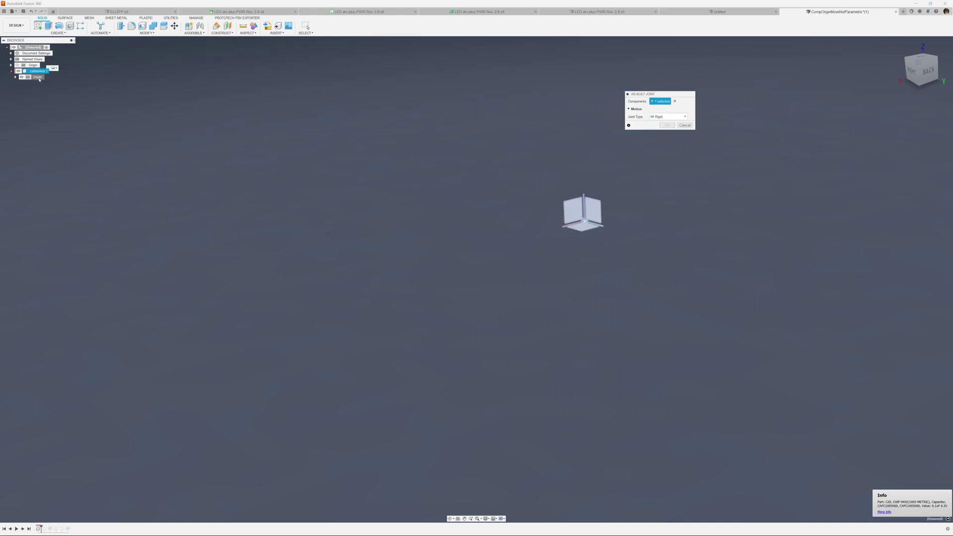
{"action": "left_click", "coordinate": [39, 79]}
{"action": "left_click_drag", "start_coordinate": [681, 128], "coordinate": [324, 108]}
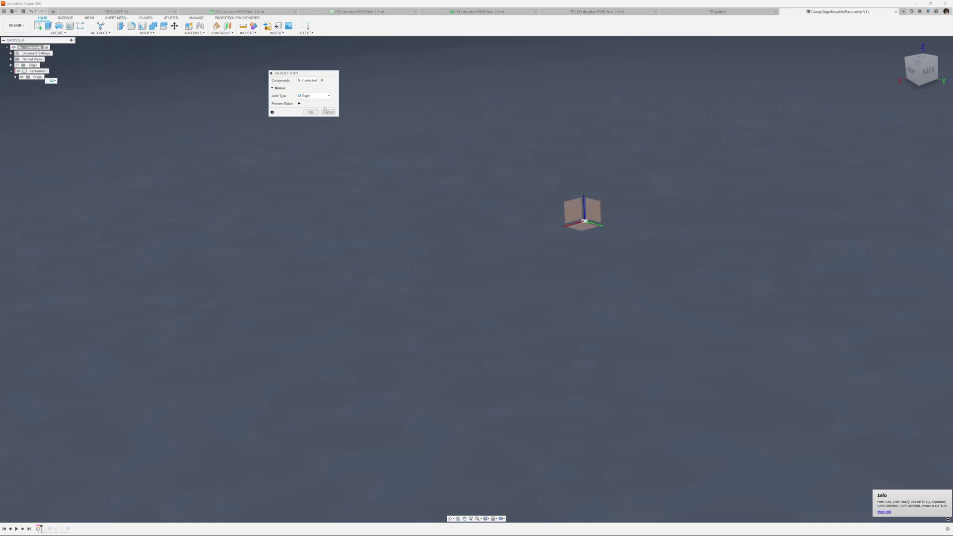
{"action": "left_click_drag", "start_coordinate": [322, 75], "coordinate": [530, 123]}
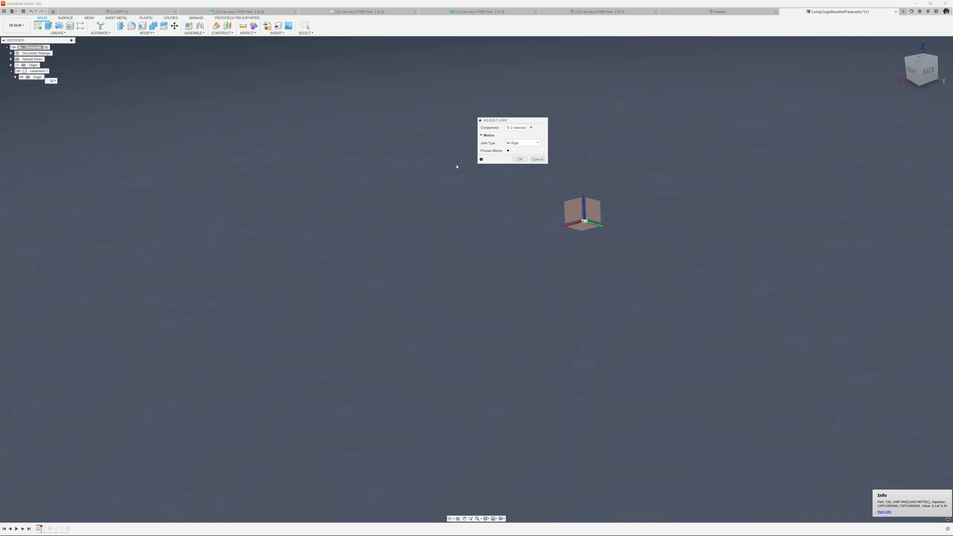
{"action": "key", "text": "Return"}
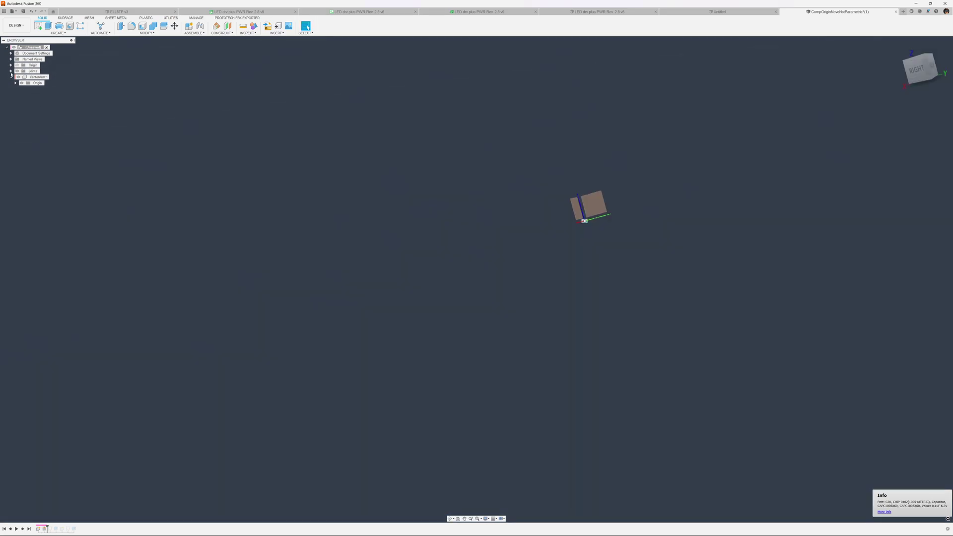
Hide the rigid joint and advance the design history through centerArm's sketch and extruded body
{"action": "left_click", "coordinate": [12, 71]}
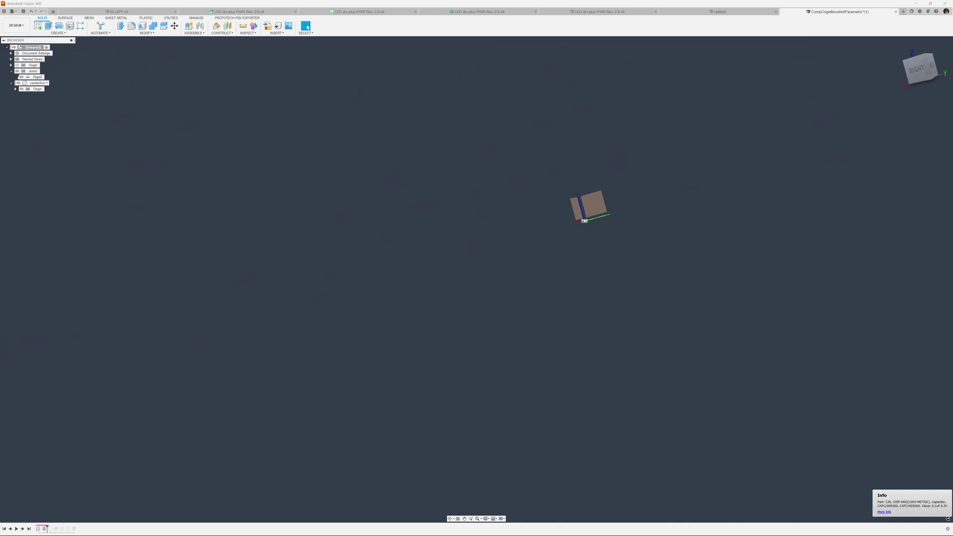
{"action": "middle_click_drag", "start_coordinate": [468, 248], "coordinate": [427, 268], "text": "shift"}
{"action": "left_click", "coordinate": [23, 528]}
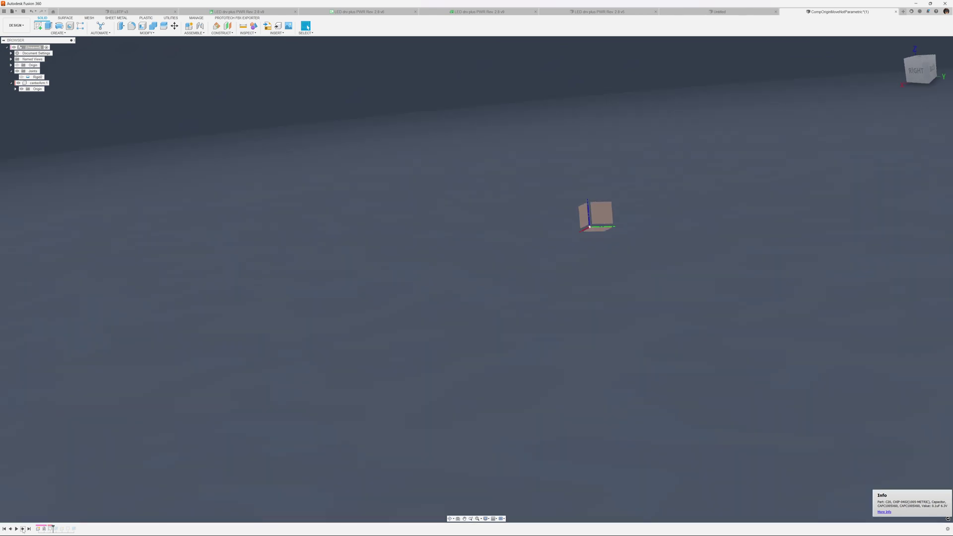
{"action": "left_click", "coordinate": [23, 528]}
{"action": "middle_click_drag", "start_coordinate": [507, 417], "coordinate": [485, 402], "text": "shift"}
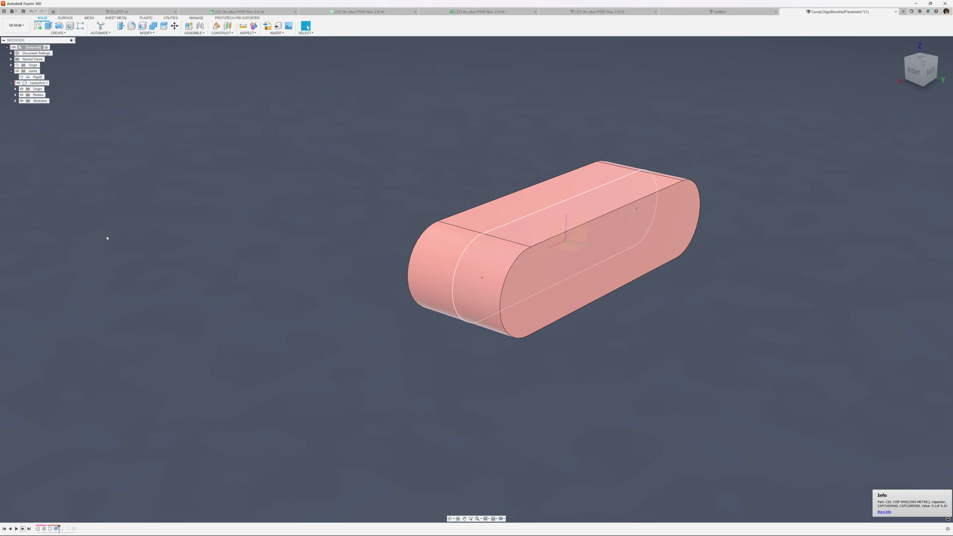
{"action": "key", "text": "m"}
{"action": "left_click", "coordinate": [499, 263]}
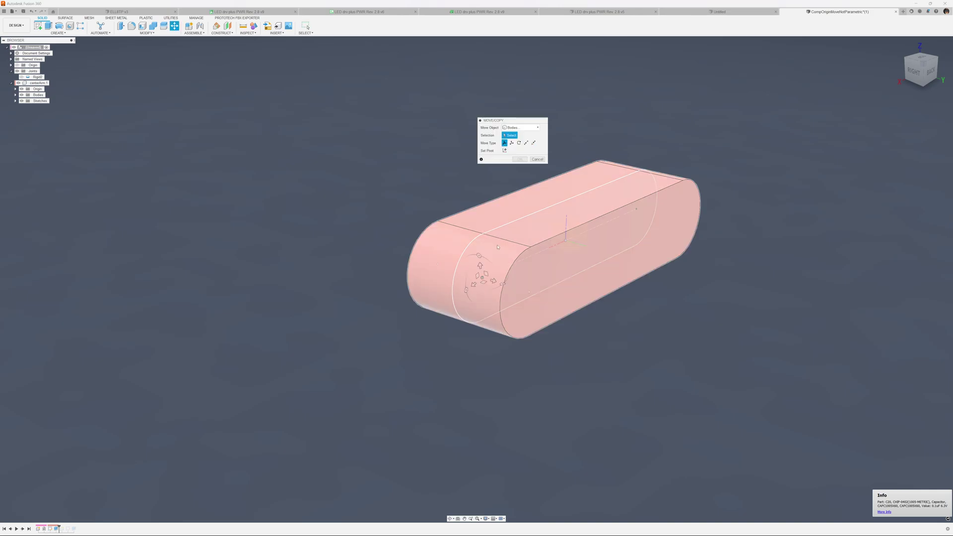
{"action": "left_click", "coordinate": [500, 263]}
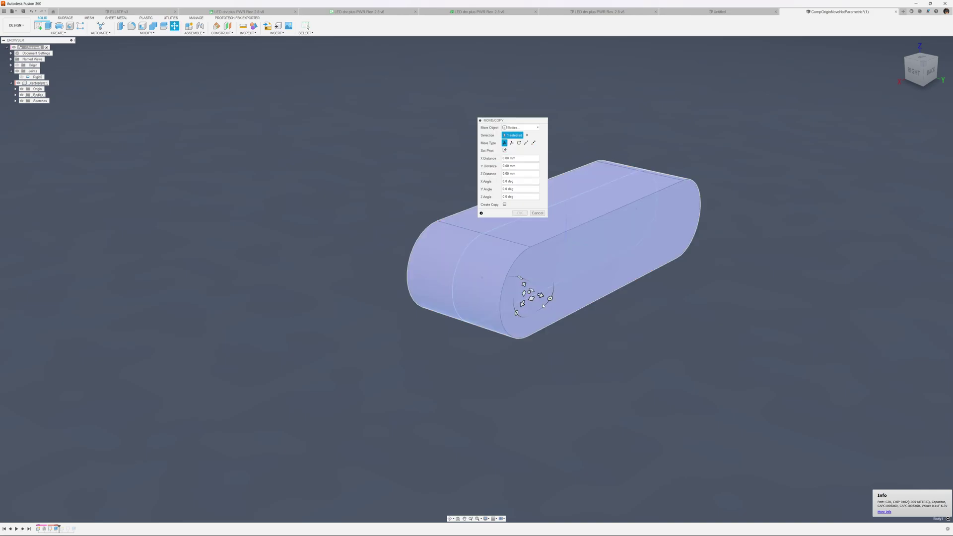
{"action": "left_click_drag", "start_coordinate": [541, 296], "coordinate": [636, 333]}
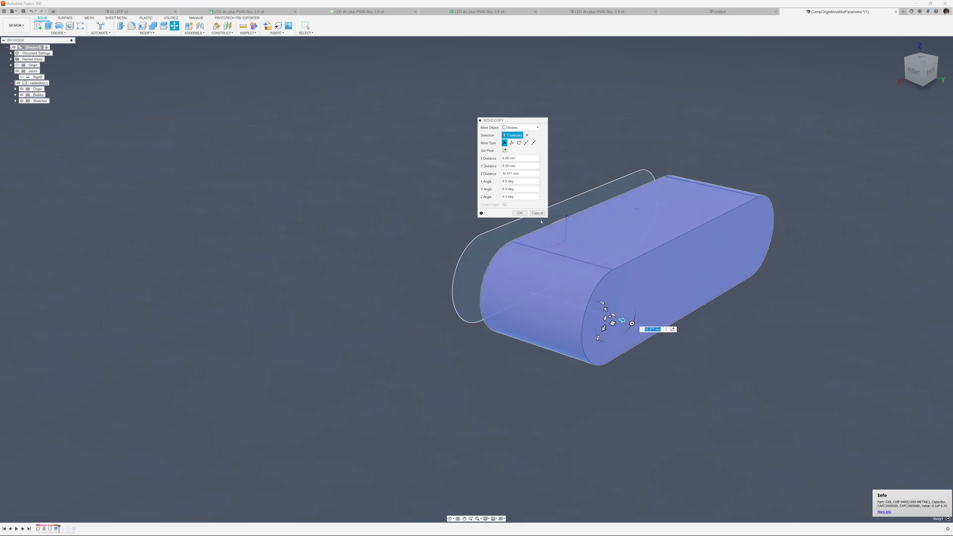
{"action": "left_click", "coordinate": [538, 212]}
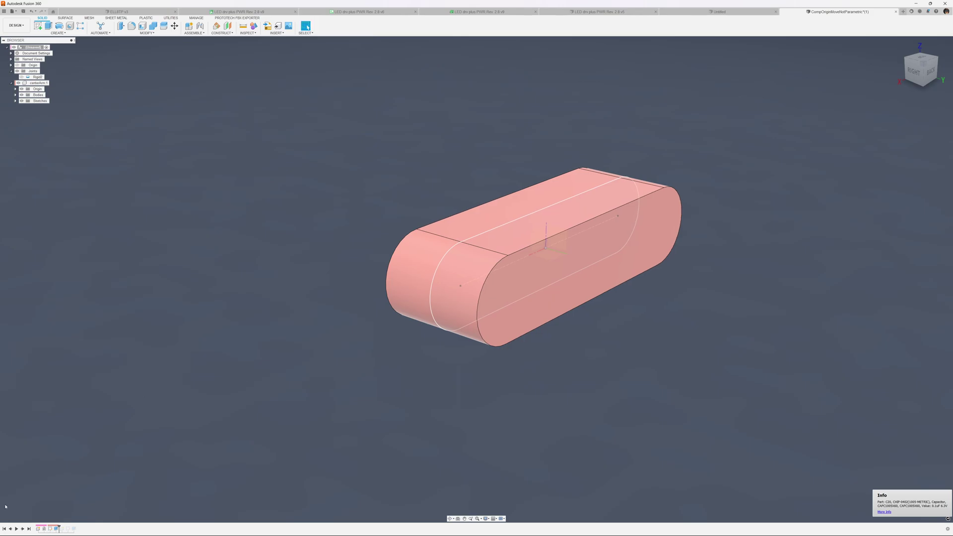
Advance the history to rightArm's creation and rigidly joint its origin to the center of centerArm's near rounded end
{"action": "left_click", "coordinate": [23, 528]}
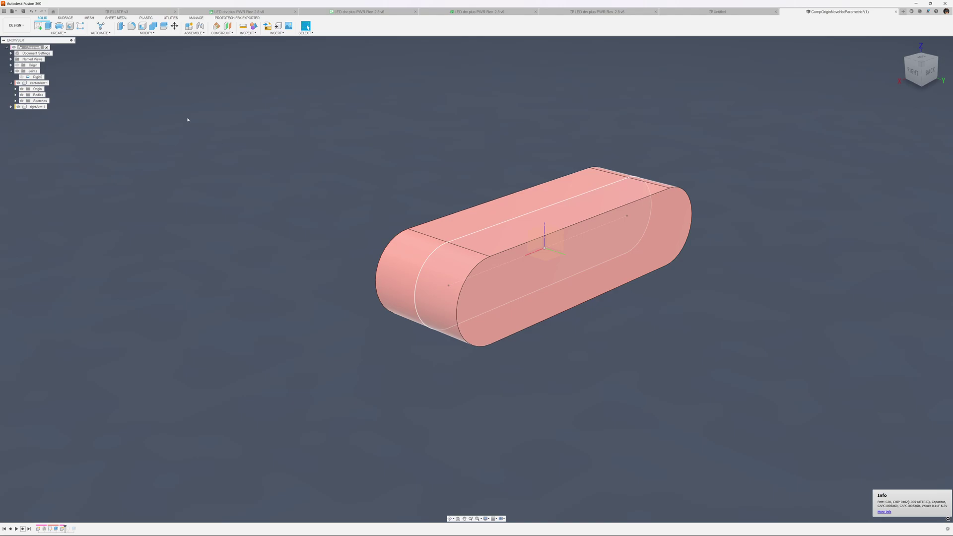
{"action": "left_click", "coordinate": [19, 83]}
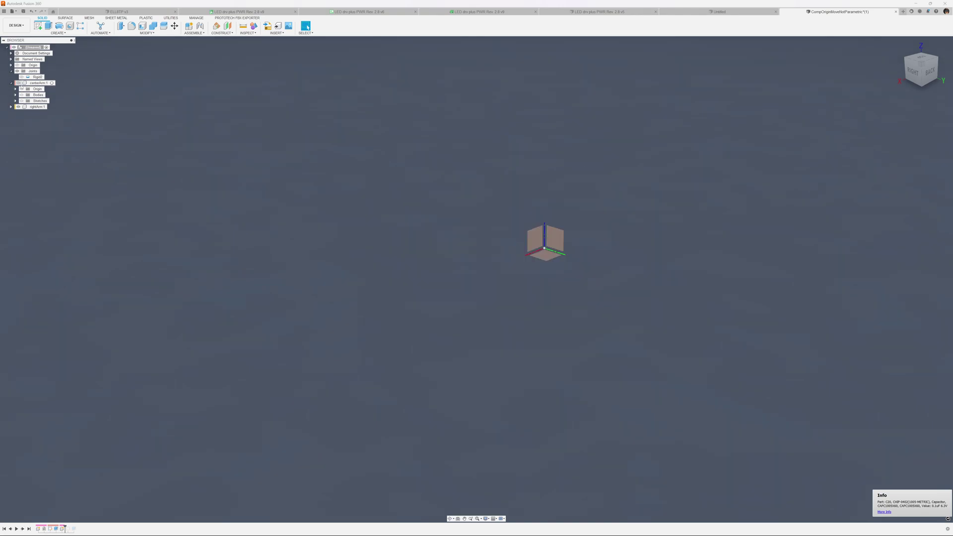
{"action": "left_click", "coordinate": [200, 27]}
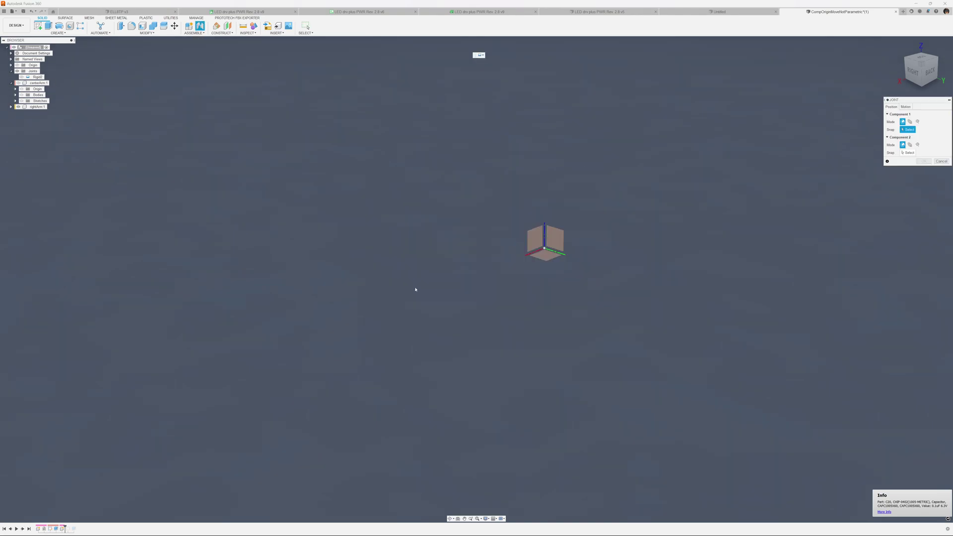
{"action": "left_click", "coordinate": [545, 251]}
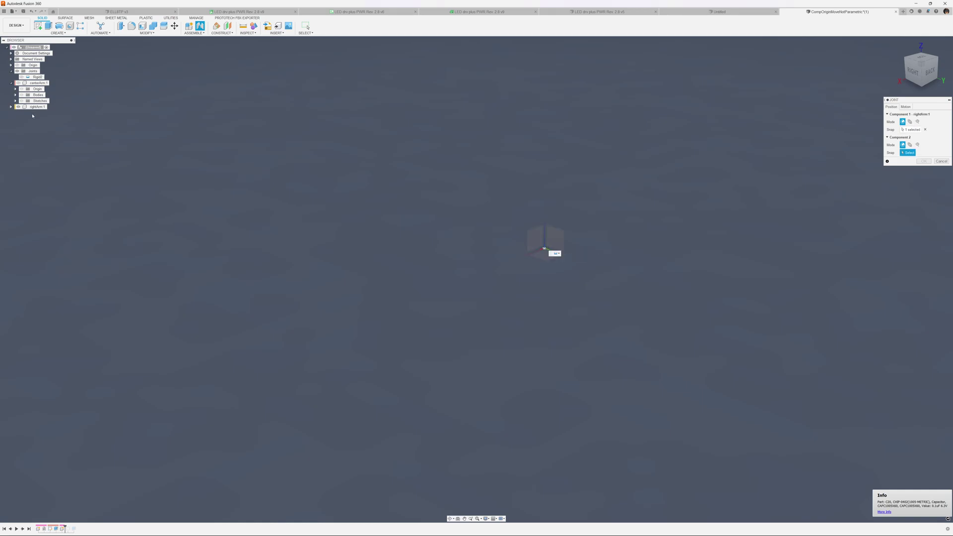
{"action": "left_click", "coordinate": [18, 83]}
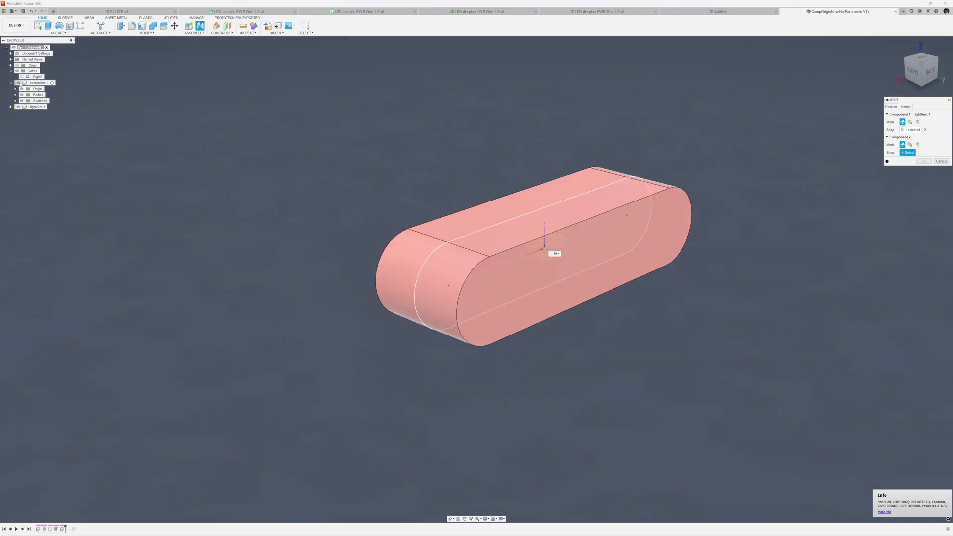
{"action": "left_click", "coordinate": [417, 283]}
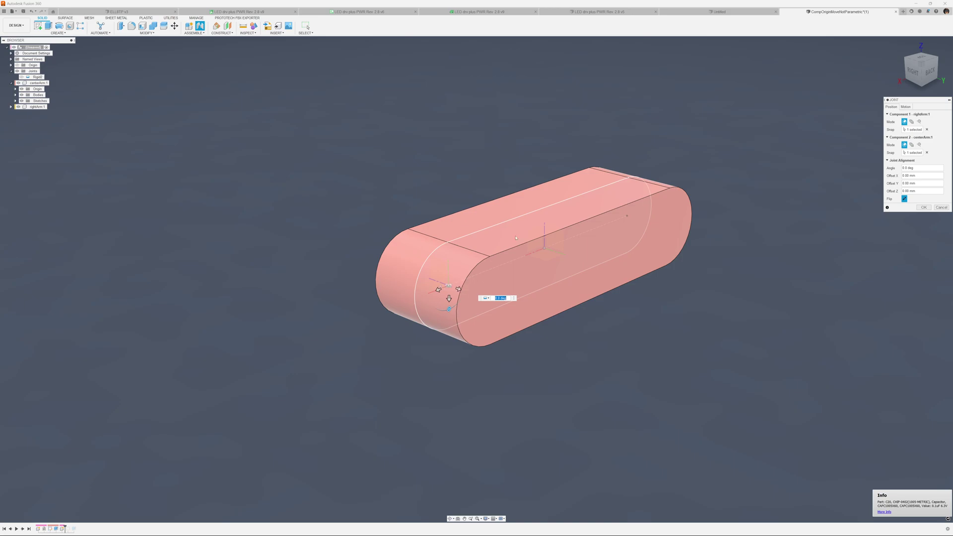
{"action": "key", "text": "Return"}
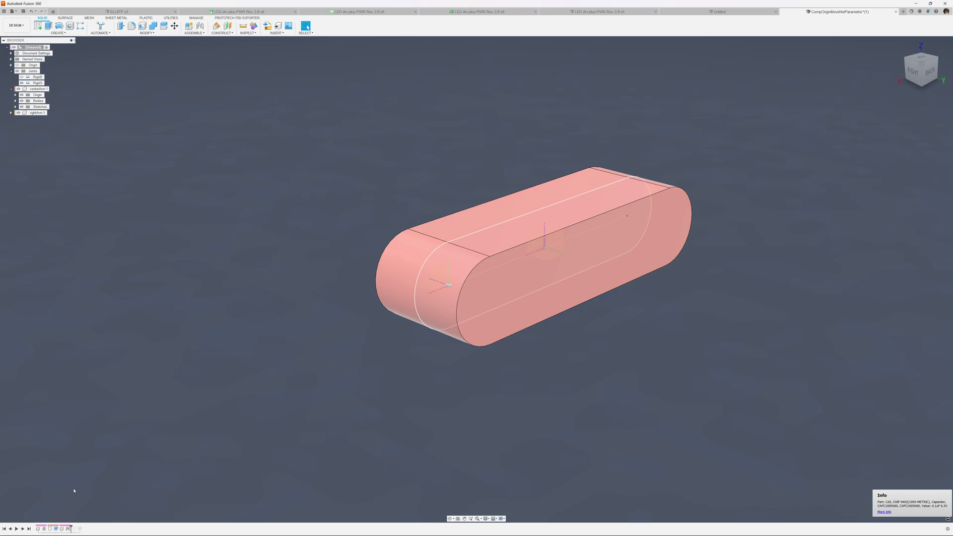
Check both arms at the end of the history, return to the rigid joint between rightArm and centerArm and delete it
{"action": "left_click", "coordinate": [29, 529]}
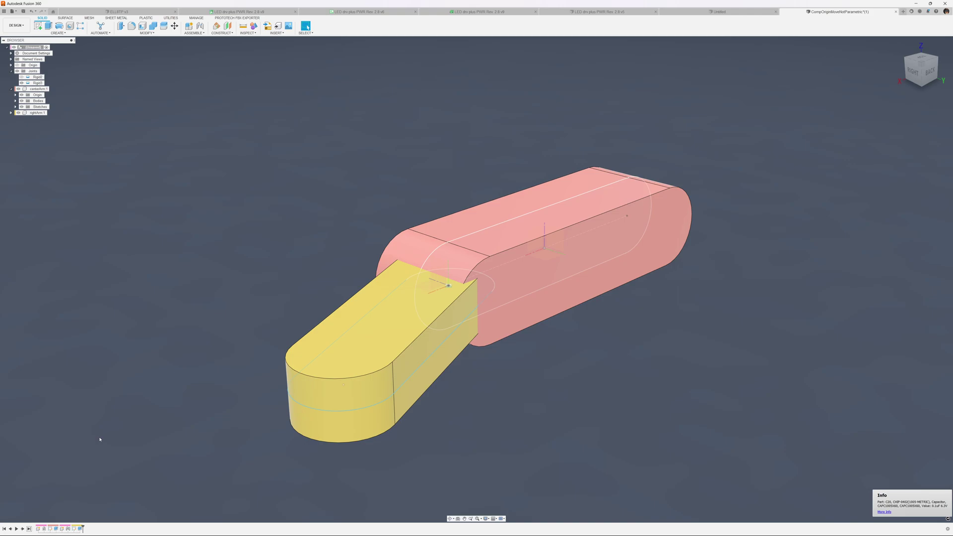
{"action": "left_click", "coordinate": [10, 529]}
{"action": "left_click", "coordinate": [10, 529]}
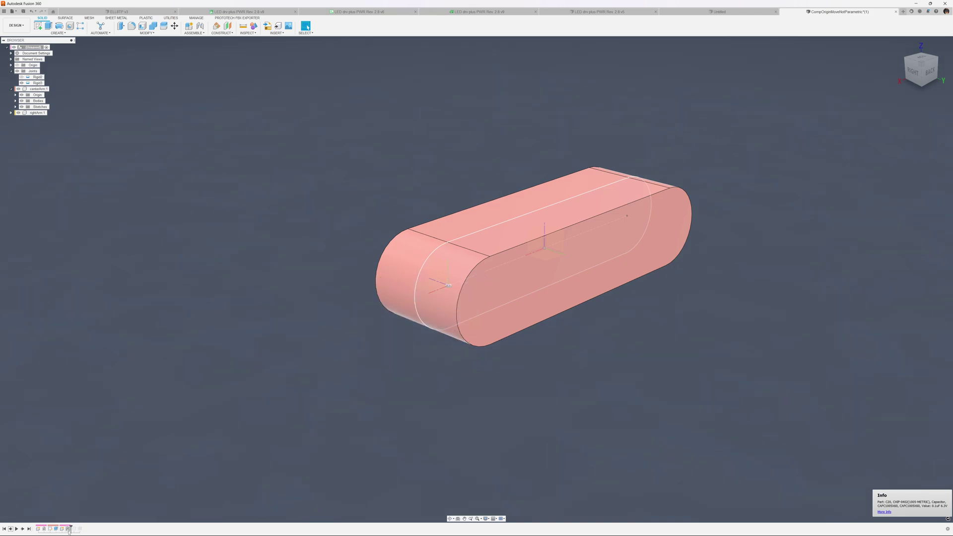
{"action": "right_click", "coordinate": [69, 529]}
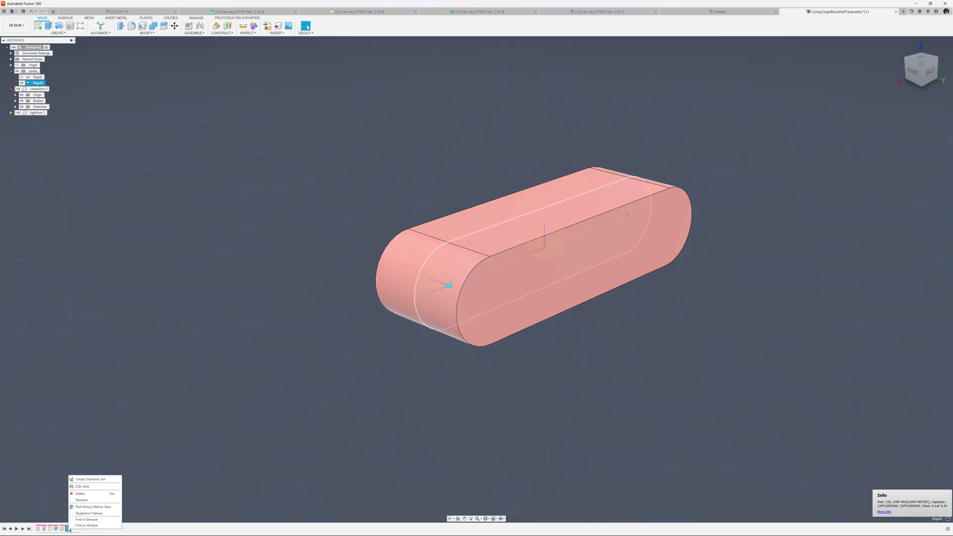
{"action": "left_click", "coordinate": [82, 494]}
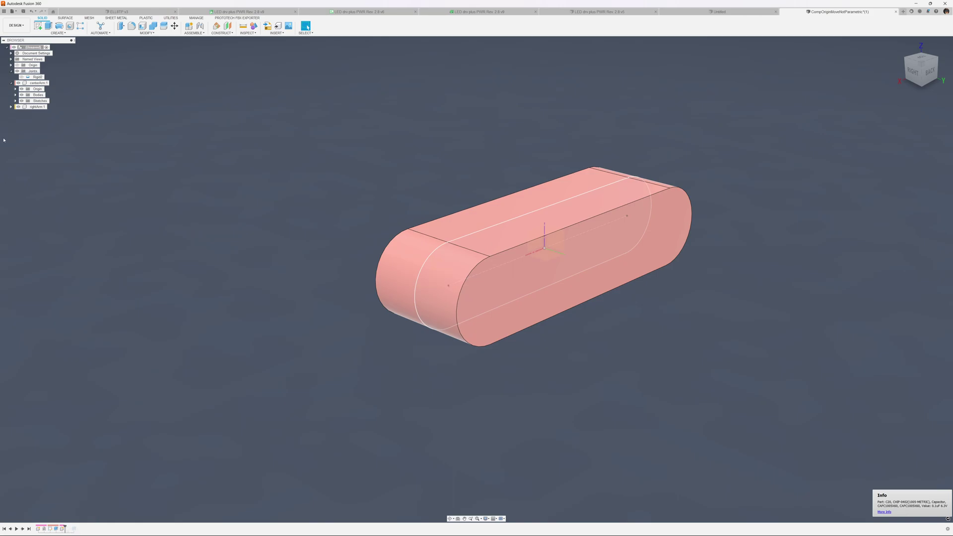
Isolate the rightArm component
{"action": "left_click", "coordinate": [37, 107]}
{"action": "right_click", "coordinate": [37, 106]}
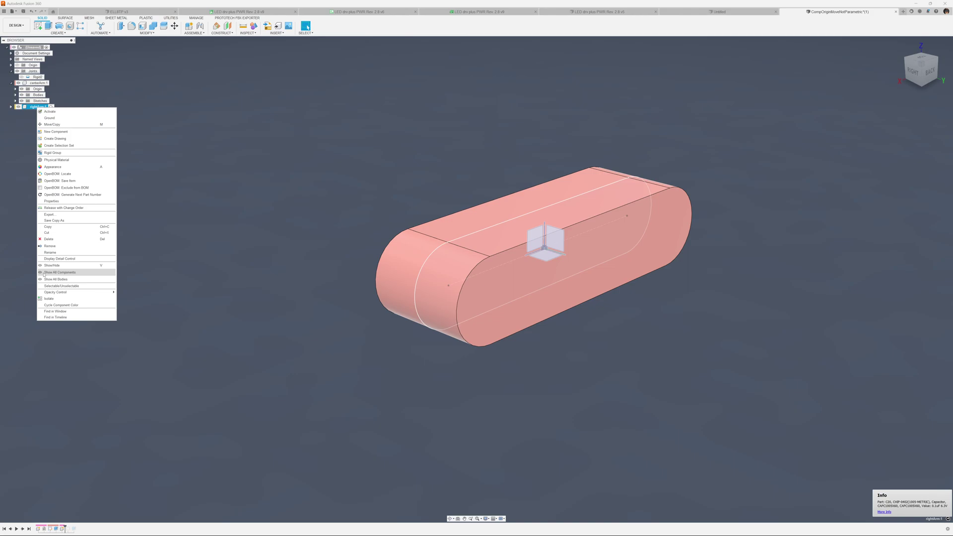
{"action": "left_click", "coordinate": [48, 298]}
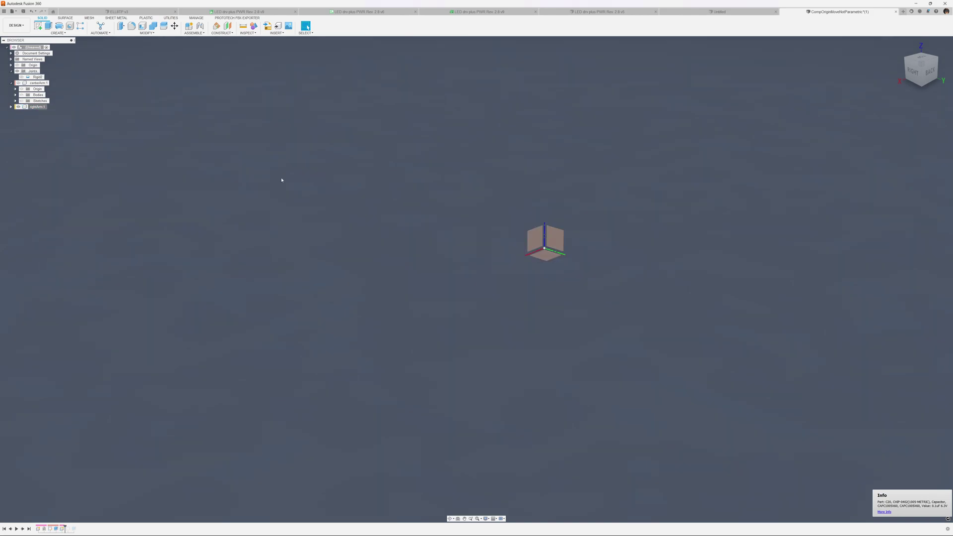
Create a joint origin at rightArm's origin point, reoriented so its Z axis follows the component's green Y axis
{"action": "left_click", "coordinate": [194, 33]}
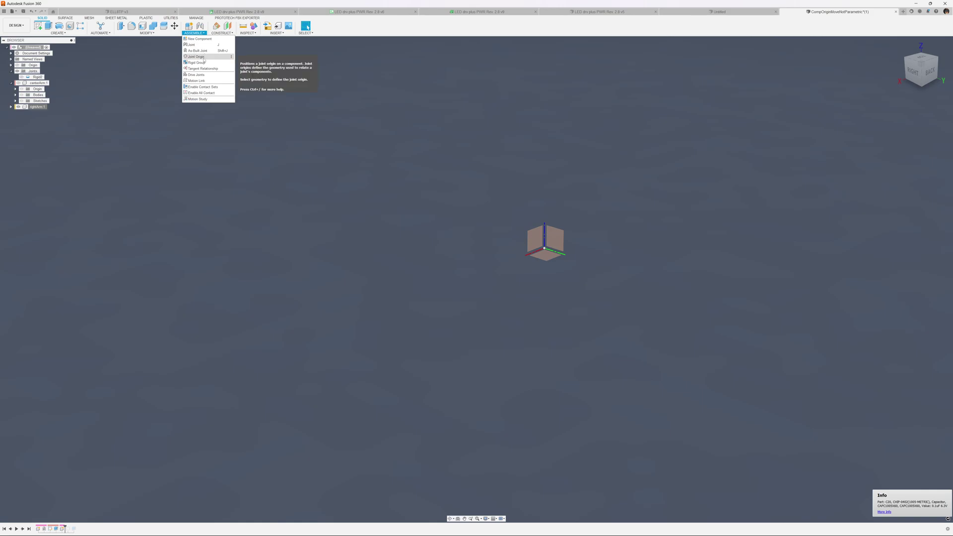
{"action": "left_click", "coordinate": [196, 57]}
{"action": "left_click", "coordinate": [544, 248]}
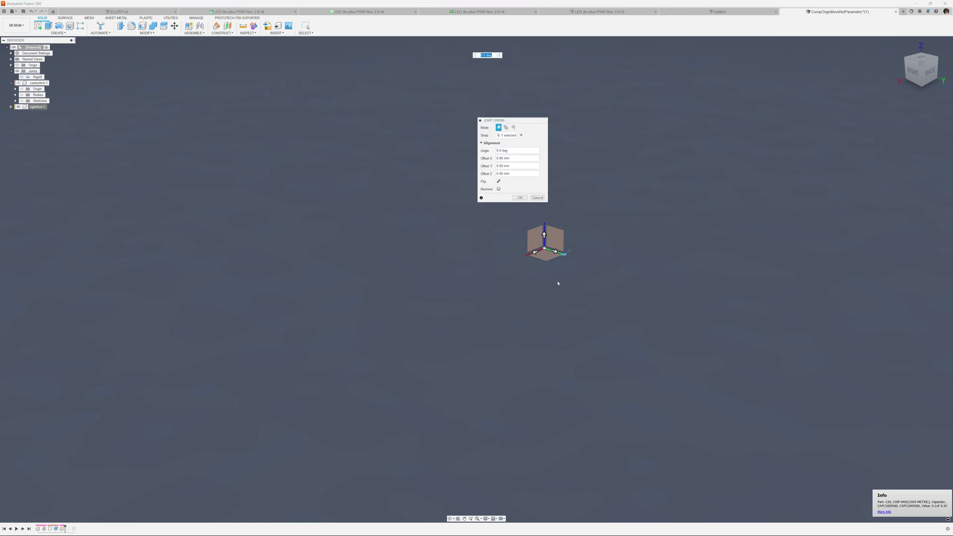
{"action": "middle_click_drag", "start_coordinate": [557, 284], "coordinate": [553, 249], "text": "shift"}
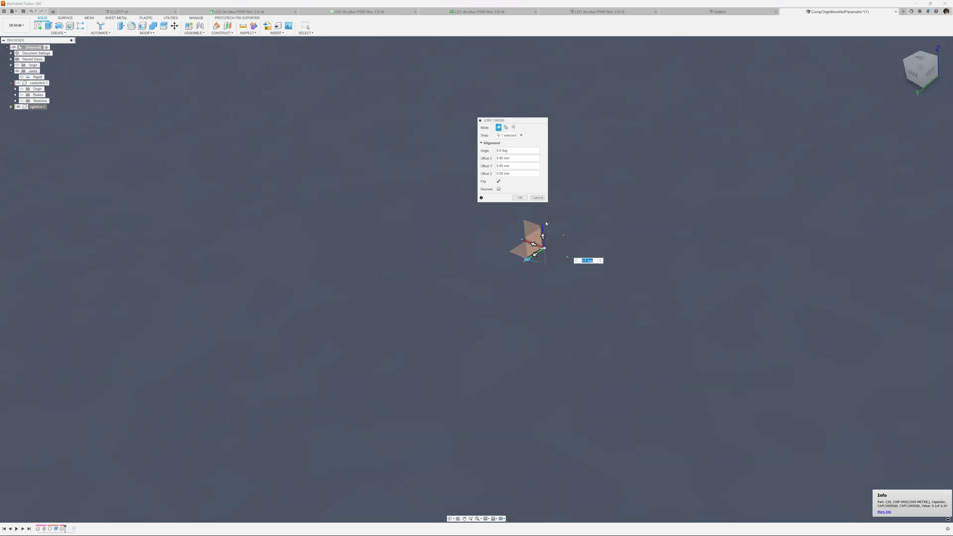
{"action": "middle_click_drag", "start_coordinate": [551, 261], "coordinate": [526, 224], "text": "shift"}
{"action": "left_click", "coordinate": [498, 189]}
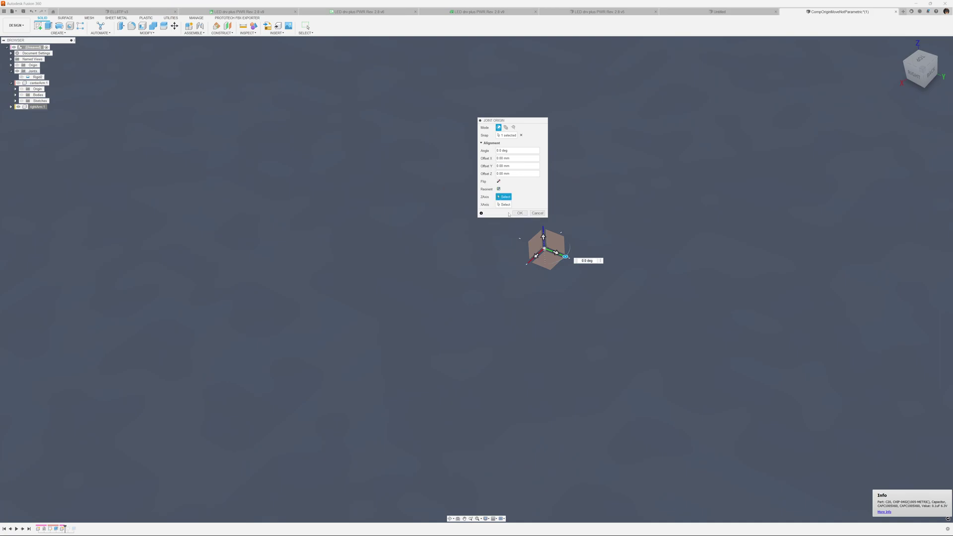
{"action": "middle_click_drag", "start_coordinate": [586, 290], "coordinate": [537, 284]}
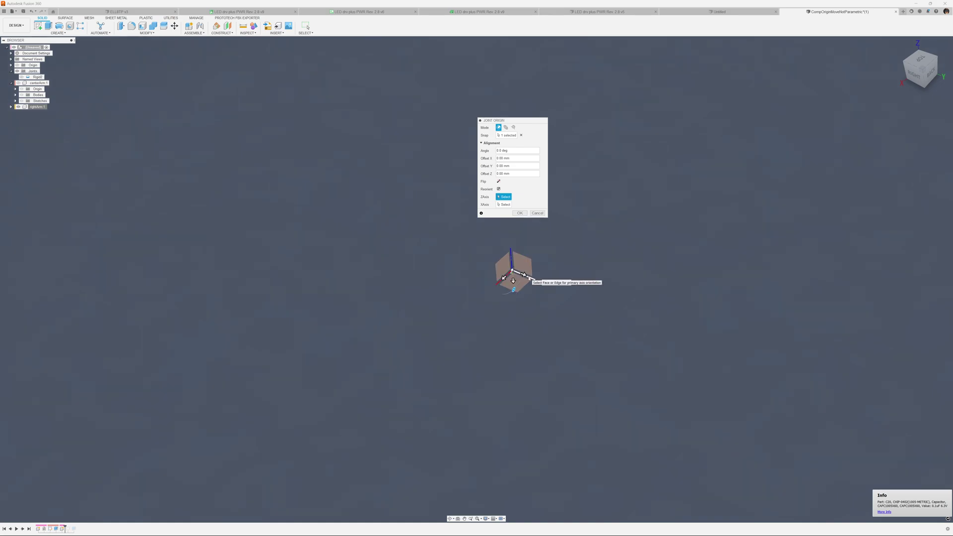
{"action": "left_click", "coordinate": [529, 278]}
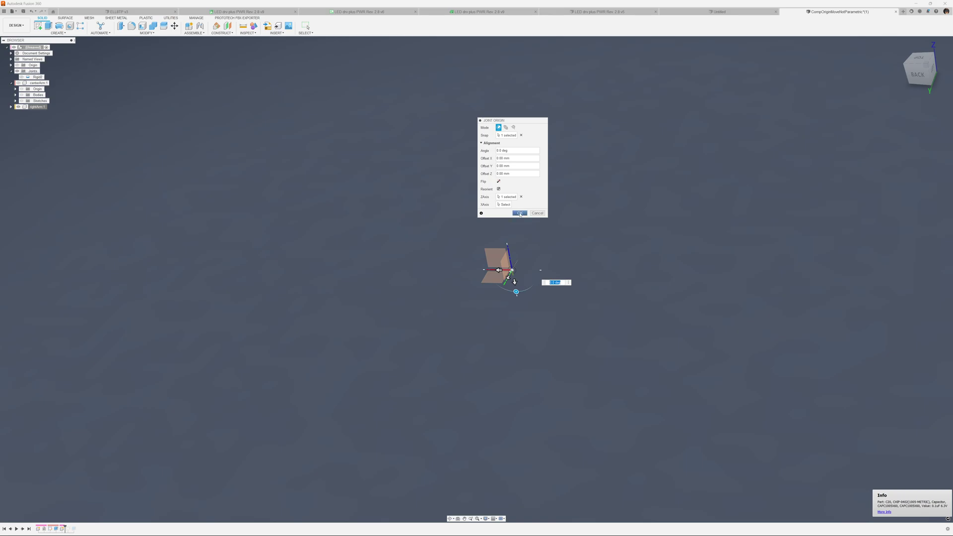
{"action": "left_click", "coordinate": [519, 214]}
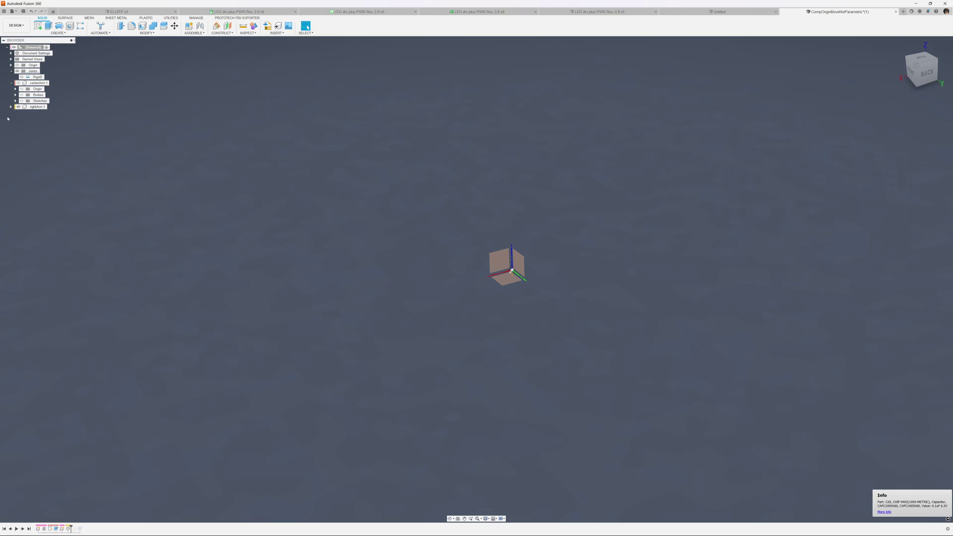
Bring centerArm back into view and rigidly joint rightArm's joint origin to the center of centerArm's near rounded end
{"action": "left_click", "coordinate": [11, 106]}
{"action": "middle_click_drag", "start_coordinate": [251, 217], "coordinate": [95, 129], "text": "shift"}
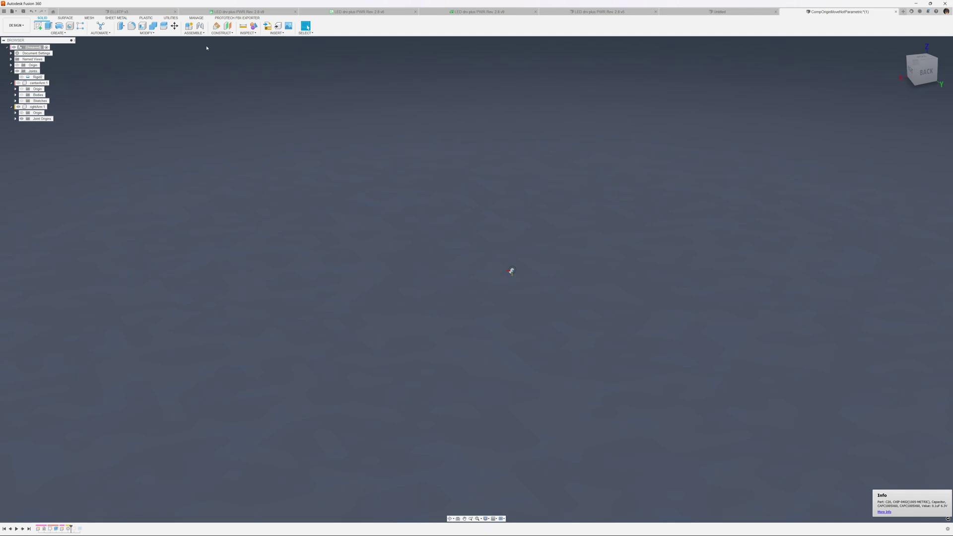
{"action": "key", "text": "j"}
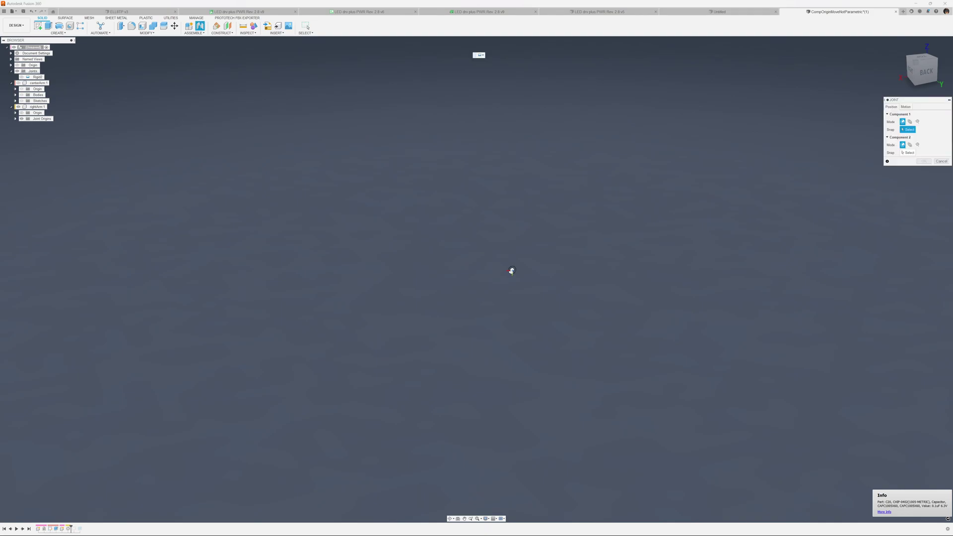
{"action": "left_click", "coordinate": [512, 271]}
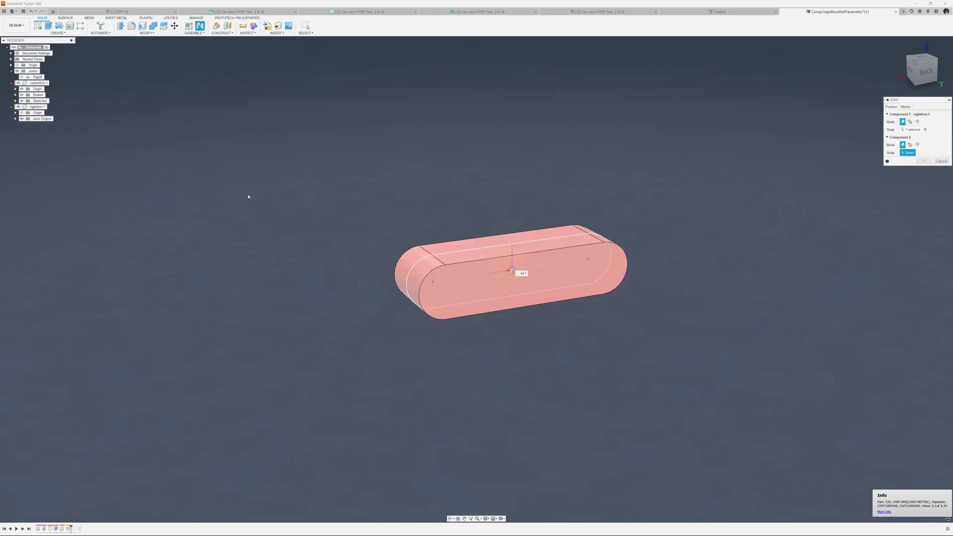
{"action": "left_click", "coordinate": [413, 268]}
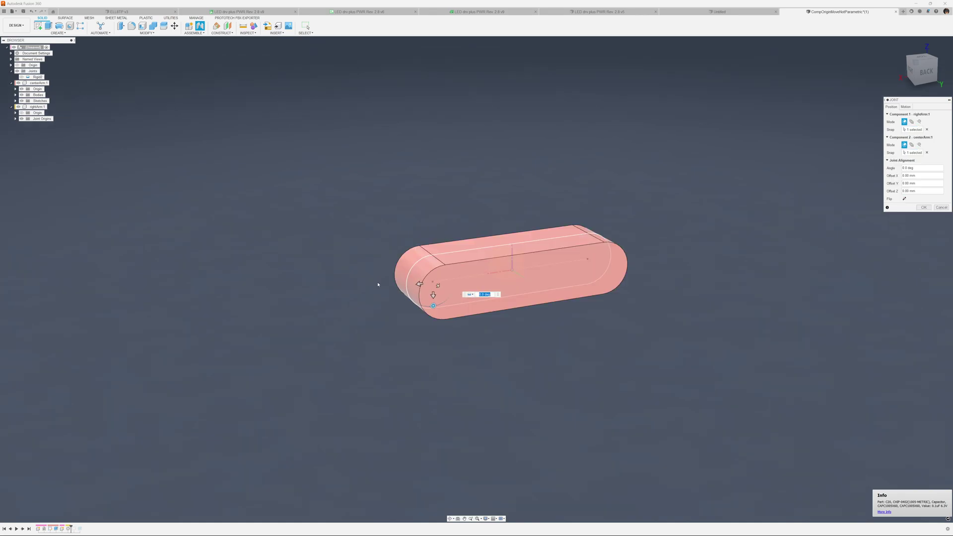
{"action": "mouse_move", "coordinate": [378, 284]}
{"action": "middle_mouse_down", "text": "shift"}
{"action": "mouse_move", "coordinate": [384, 278]}
{"action": "mouse_move", "coordinate": [380, 290]}
{"action": "middle_mouse_up", "text": "shift"}
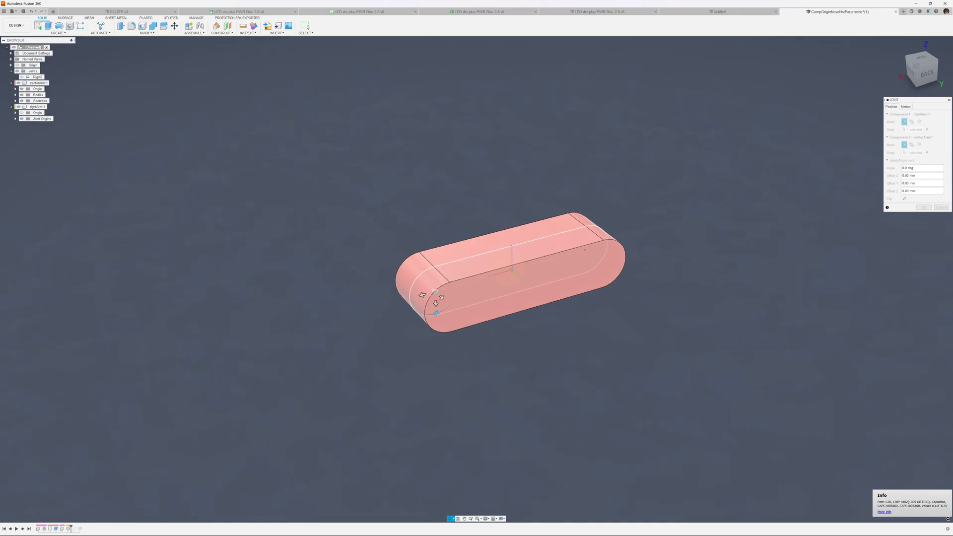
{"action": "middle_click_drag", "start_coordinate": [532, 376], "coordinate": [537, 373], "text": "shift"}
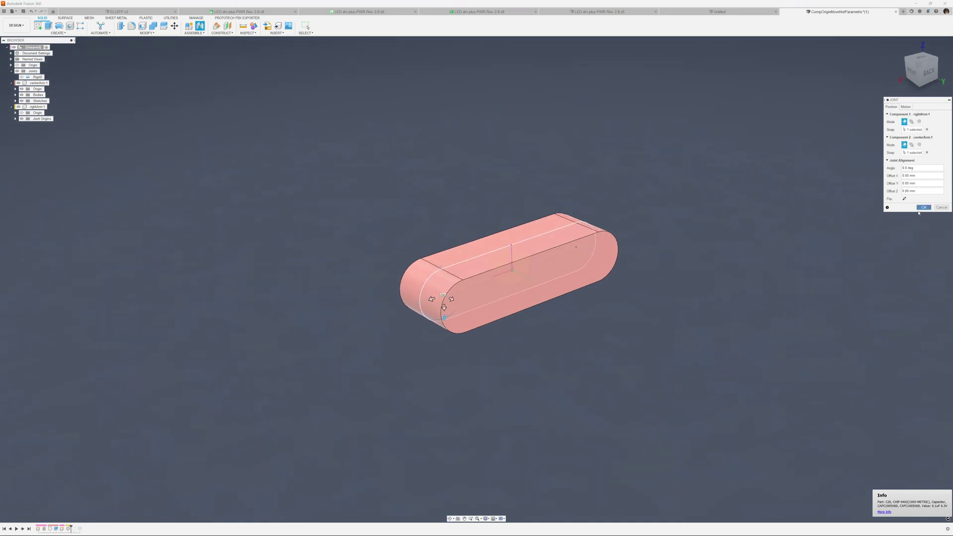
{"action": "left_click", "coordinate": [923, 207]}
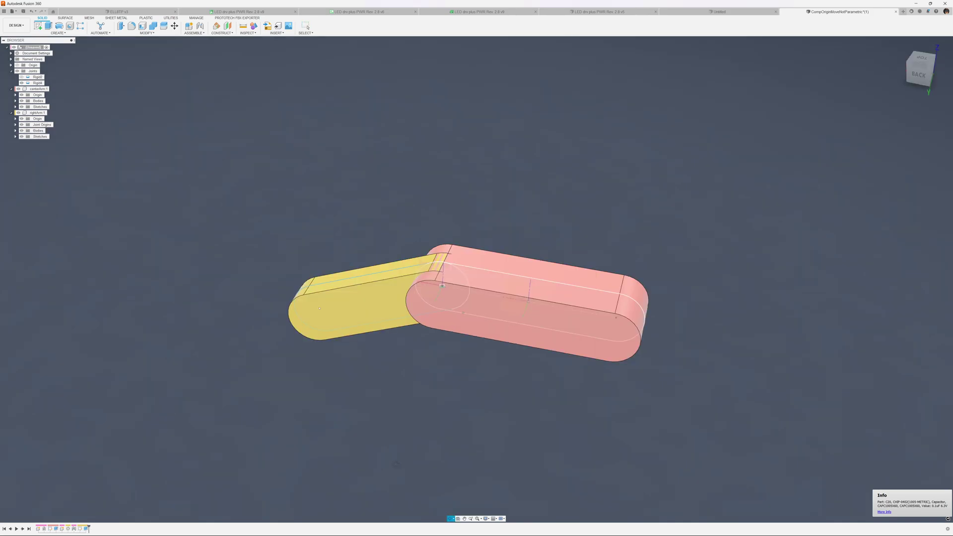
Examine the position and orientation of both jointed arms from several angles at the end of the history
{"action": "mouse_move", "coordinate": [395, 464]}
{"action": "middle_mouse_down", "text": "shift"}
{"action": "mouse_move", "coordinate": [535, 443]}
{"action": "mouse_move", "coordinate": [576, 417]}
{"action": "mouse_move", "coordinate": [561, 392]}
{"action": "middle_mouse_up", "text": "shift"}
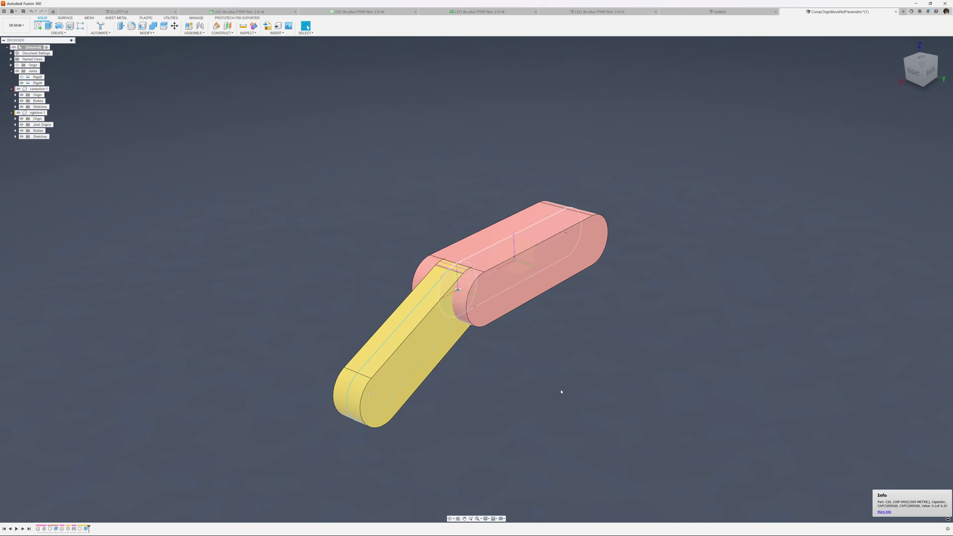
{"action": "middle_click_drag", "start_coordinate": [561, 391], "coordinate": [514, 402], "text": "shift"}
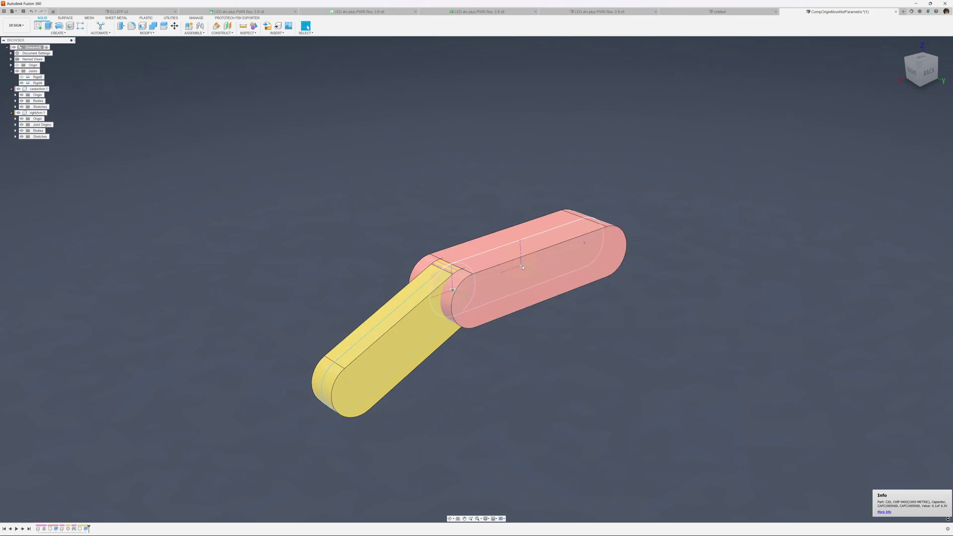
{"action": "middle_click_drag", "start_coordinate": [521, 266], "coordinate": [562, 401], "text": "shift"}
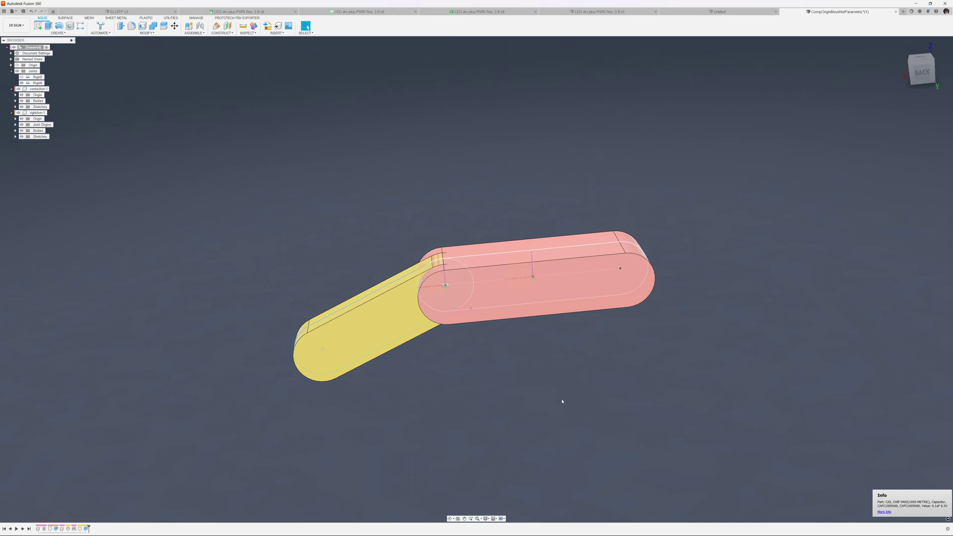
{"action": "middle_click_drag", "start_coordinate": [562, 401], "coordinate": [393, 108], "text": "shift"}
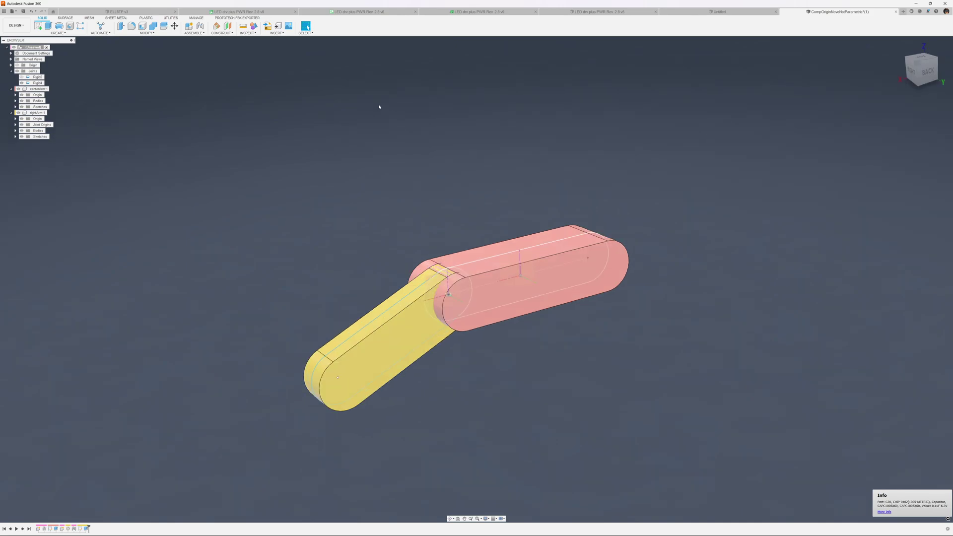